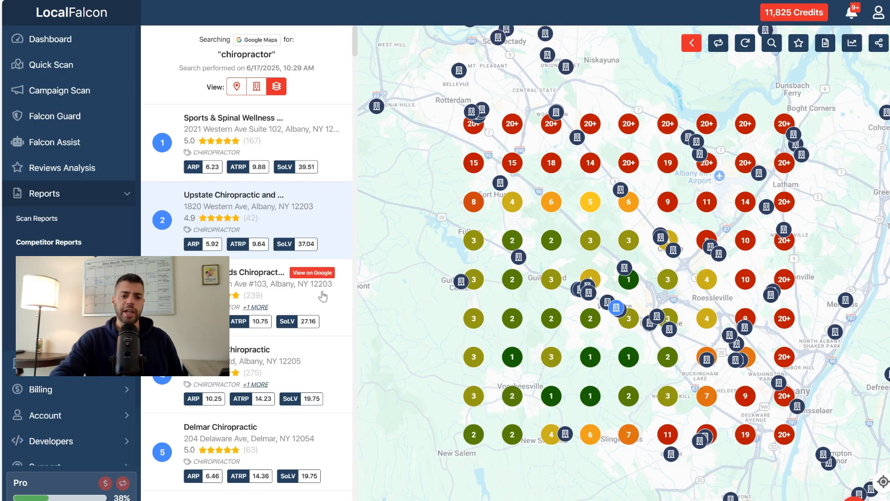
Compare the Local Falcon map rankings of the top-ranked businesses in the "chiropractor" competitor report.
{"action": "left_click", "coordinate": [320, 295]}
{"action": "scroll", "coordinate": [318, 315], "scroll_direction": "down", "scroll_amount": 1}
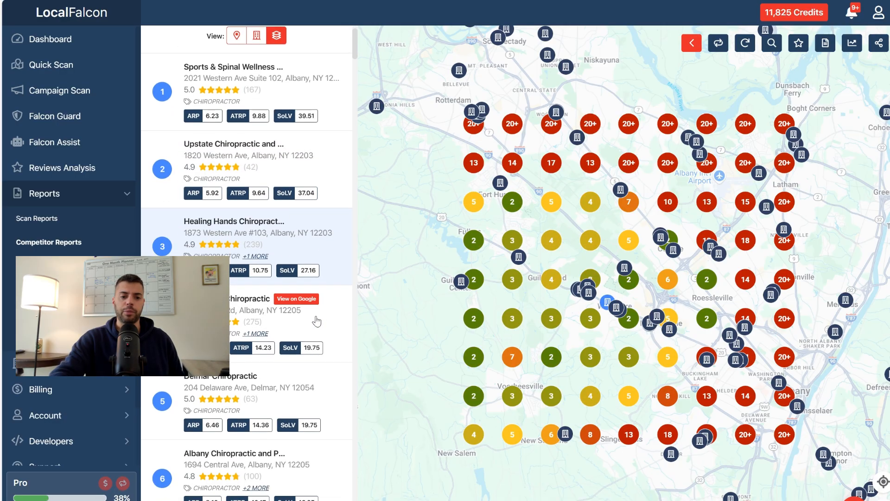
{"action": "left_click", "coordinate": [311, 397]}
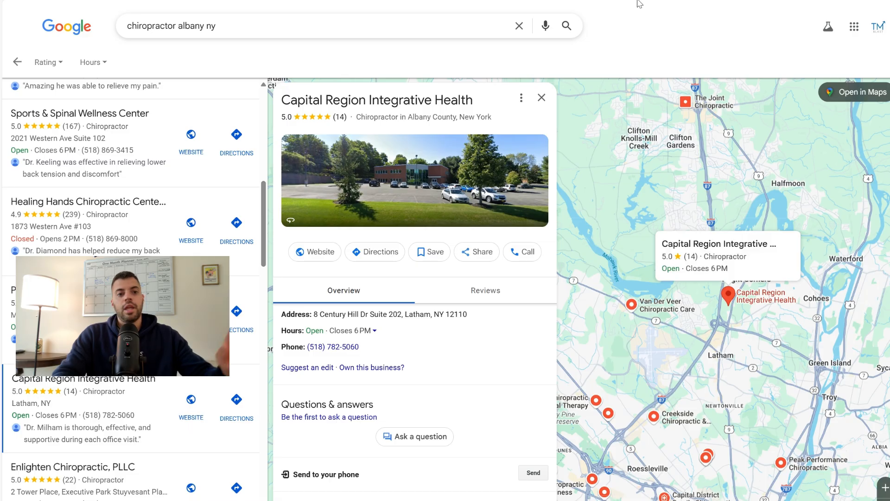
Open the full places list for the "chiropractor albany ny" search and browse the listings down to Peak Performance Chiropractic.
{"action": "left_click", "coordinate": [16, 64]}
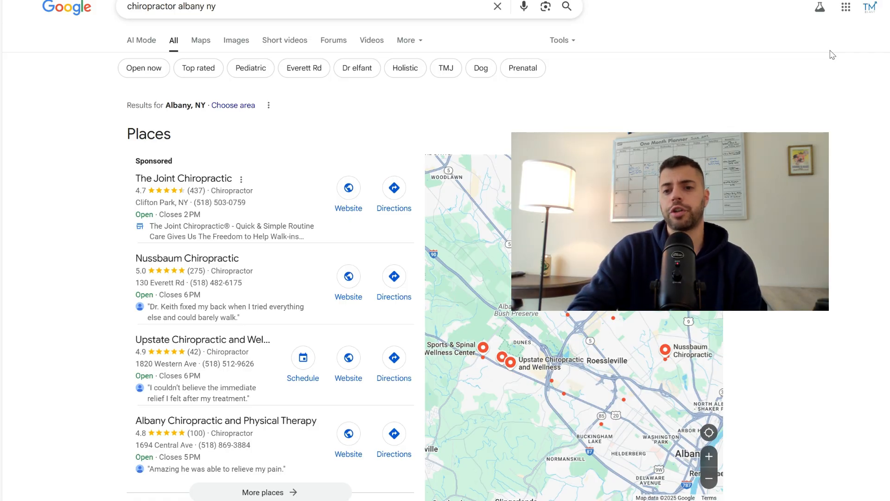
{"action": "scroll", "coordinate": [807, 125], "scroll_direction": "down", "scroll_amount": 2}
{"action": "mouse_move", "coordinate": [314, 381]}
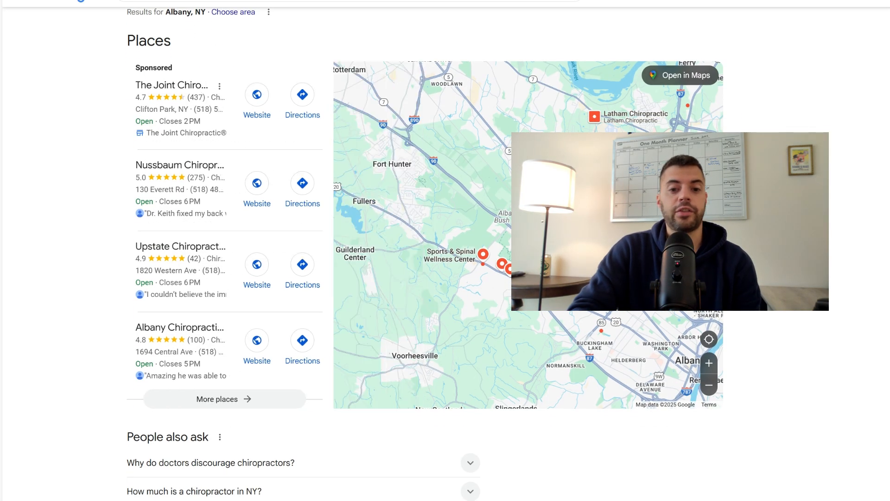
{"action": "left_click", "coordinate": [233, 404]}
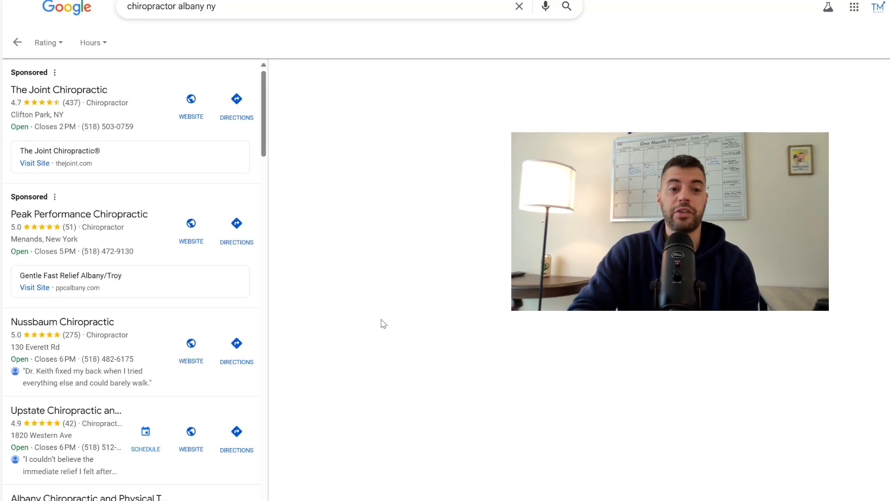
{"action": "scroll", "coordinate": [105, 293], "scroll_direction": "down", "scroll_amount": 10}
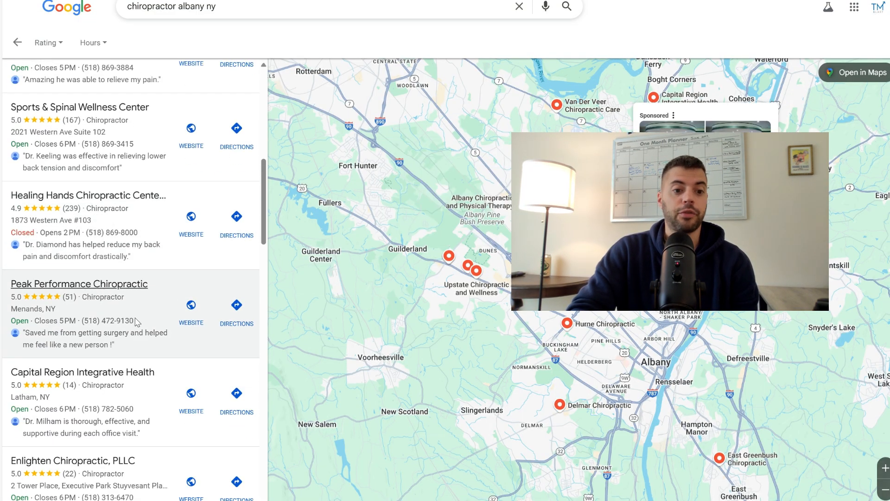
{"action": "left_click", "coordinate": [137, 322]}
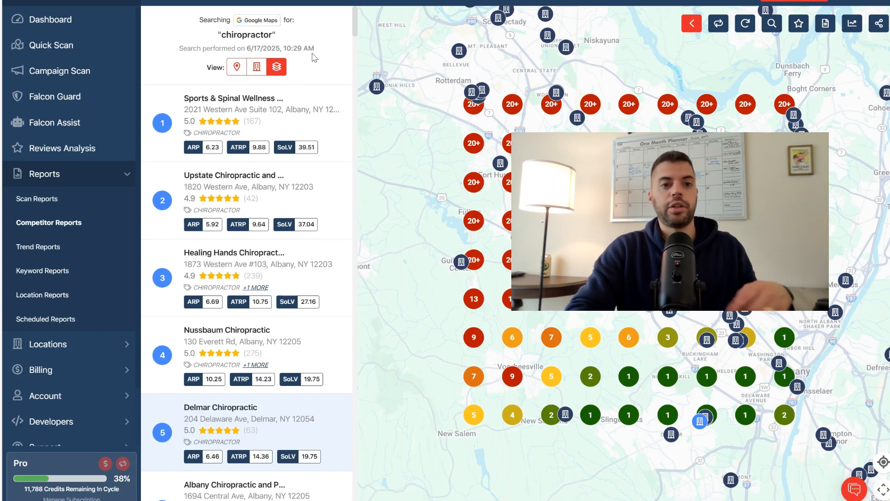
Find the text "Dr." in the Local Falcon competitor report to locate the integrative chiropractic business in the ranking list.
{"action": "key", "text": "ctrl+f"}
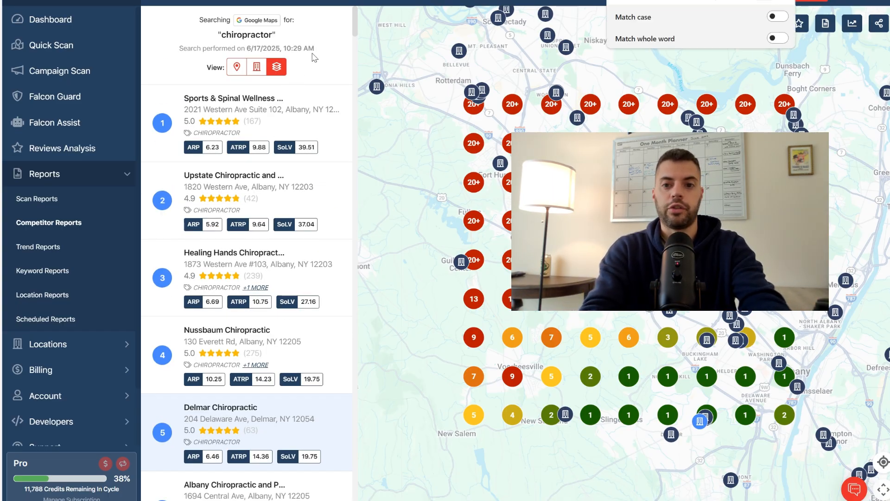
{"action": "type", "text": "Dr."}
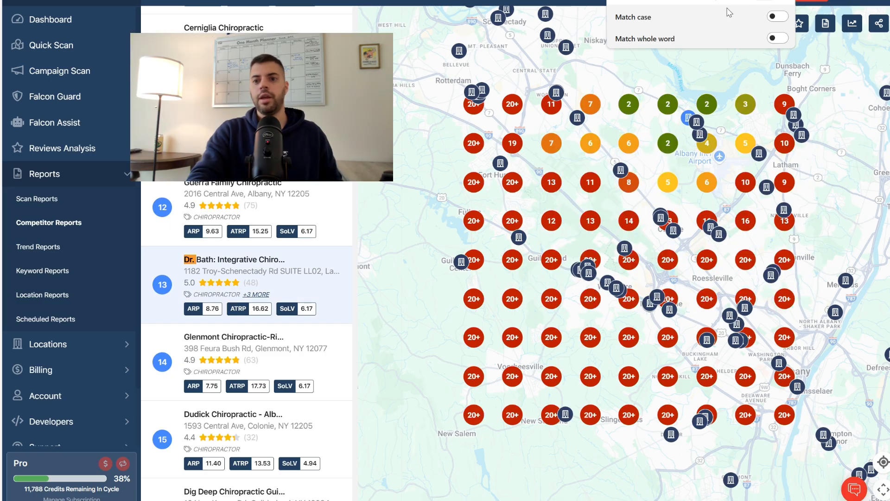
{"action": "key", "text": "Escape"}
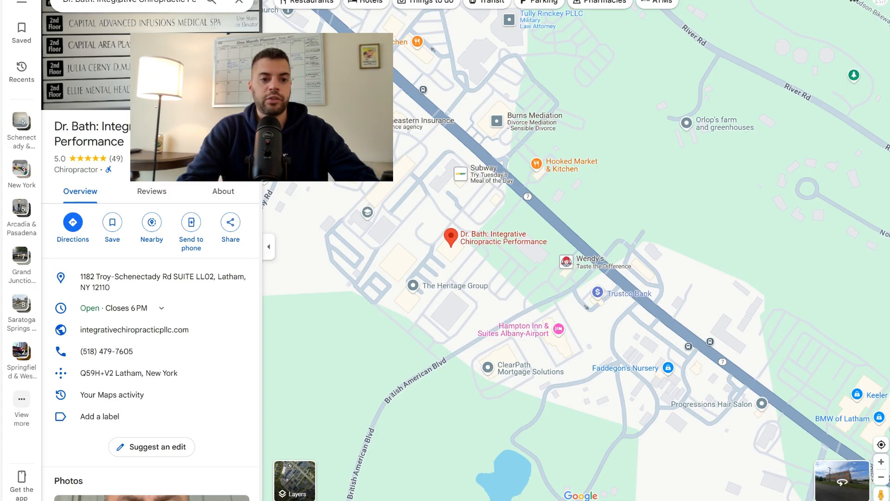
Search Google for the business "Dr. Bath: Integrative Chiropractic Performance".
{"action": "left_click", "coordinate": [119, 1]}
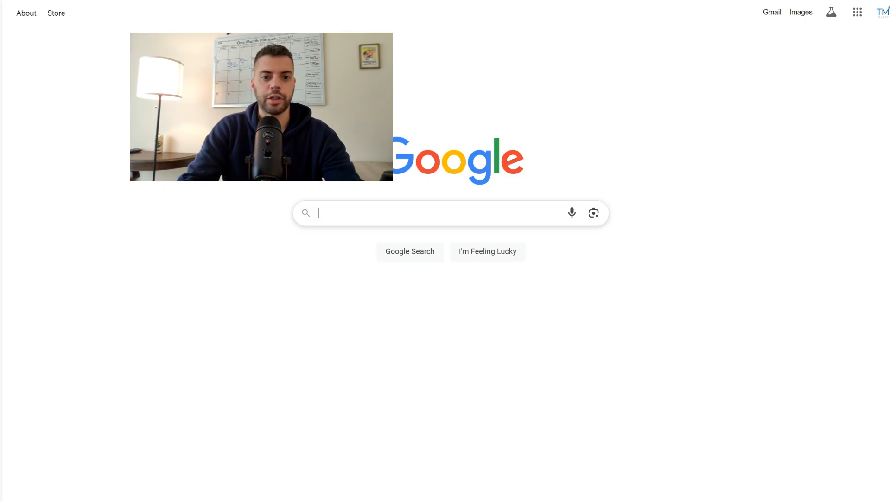
{"action": "type", "text": "Dr. Bath: Integrative Chiropractic Performance"}
{"action": "key", "text": "Return"}
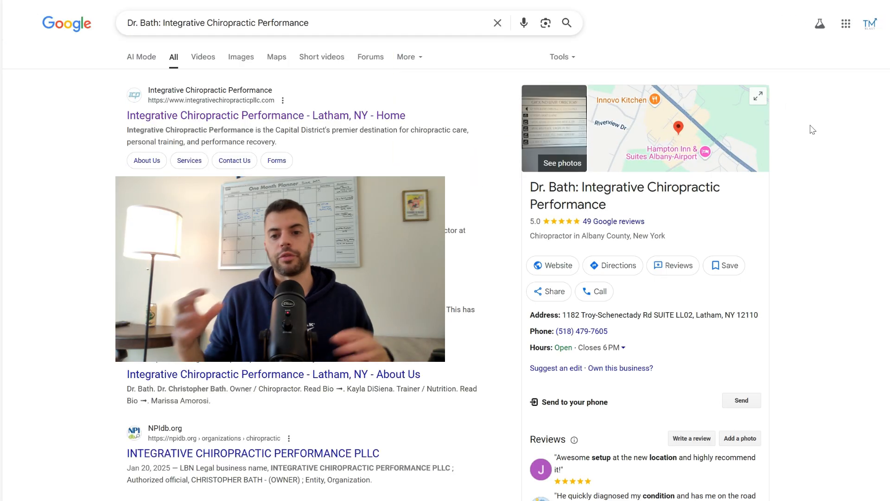
Open the chiropractic business's Google reviews, sort them by newest, read the most recent ones and close the reviews.
{"action": "left_click", "coordinate": [631, 222]}
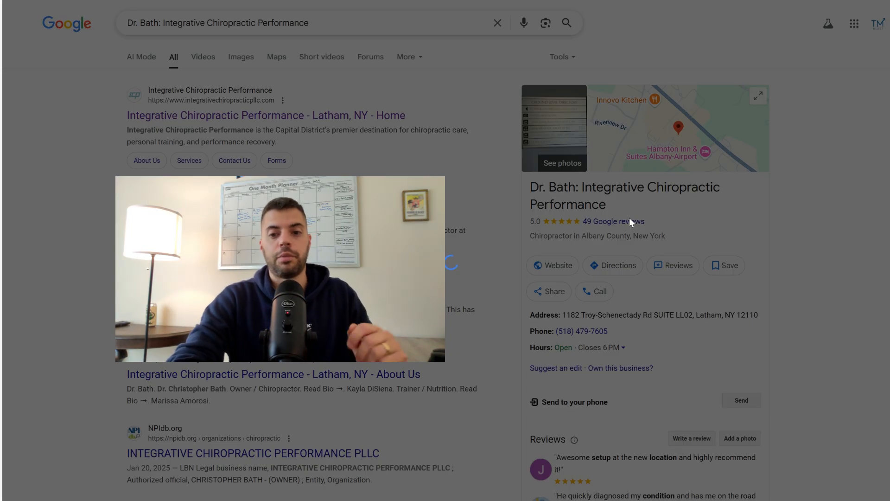
{"action": "left_click", "coordinate": [385, 224]}
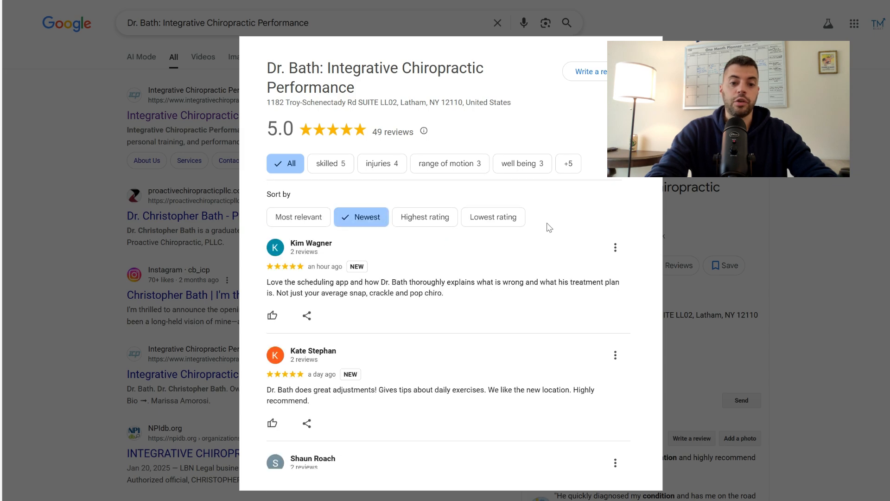
{"action": "scroll", "coordinate": [552, 218], "scroll_direction": "down", "scroll_amount": 4}
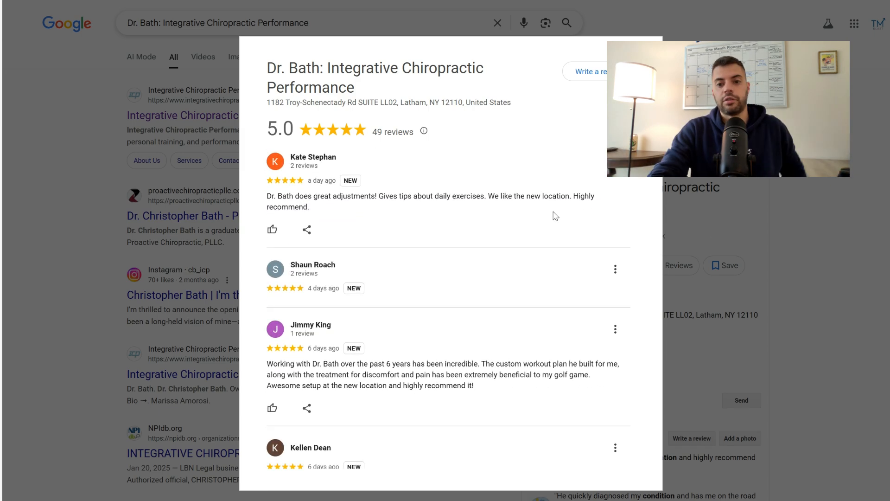
{"action": "scroll", "coordinate": [555, 216], "scroll_direction": "up", "scroll_amount": 3}
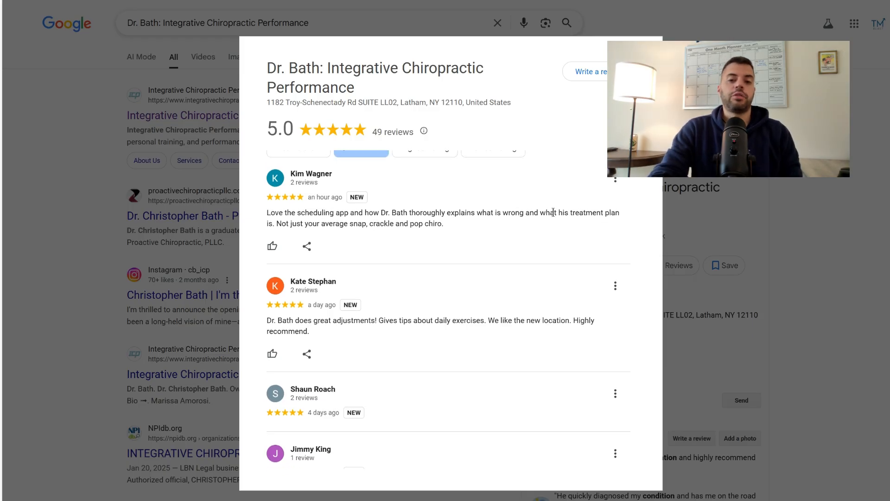
{"action": "scroll", "coordinate": [555, 214], "scroll_direction": "up", "scroll_amount": 2}
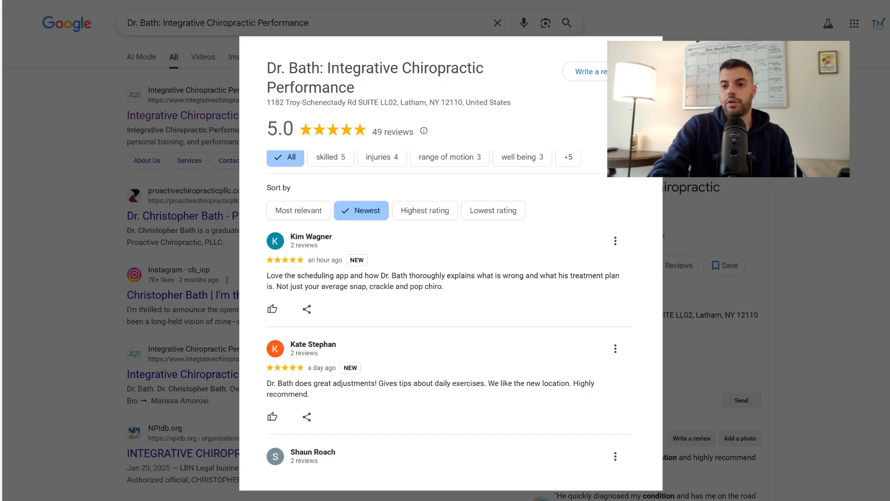
{"action": "key", "text": "Escape"}
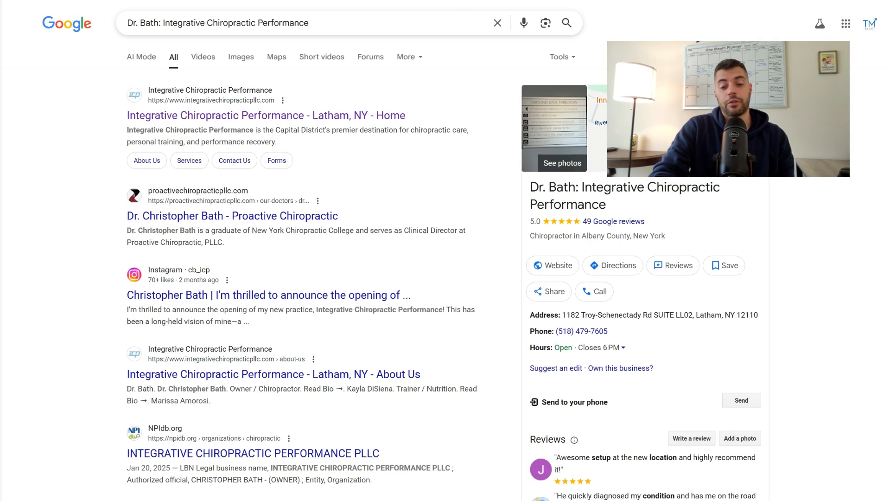
Expand the business's weekly opening hours and examine its reviews, description and related businesses in the Google profile.
{"action": "scroll", "coordinate": [732, 246], "scroll_direction": "down", "scroll_amount": 1}
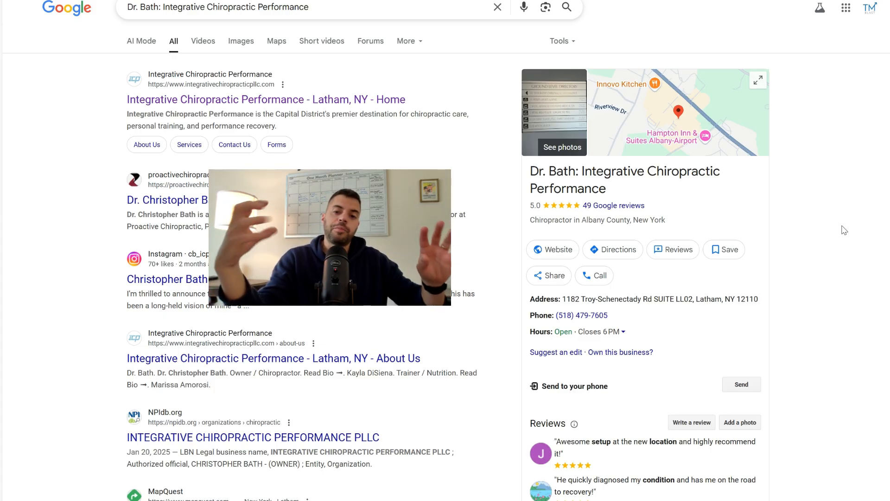
{"action": "scroll", "coordinate": [841, 229], "scroll_direction": "down", "scroll_amount": 3}
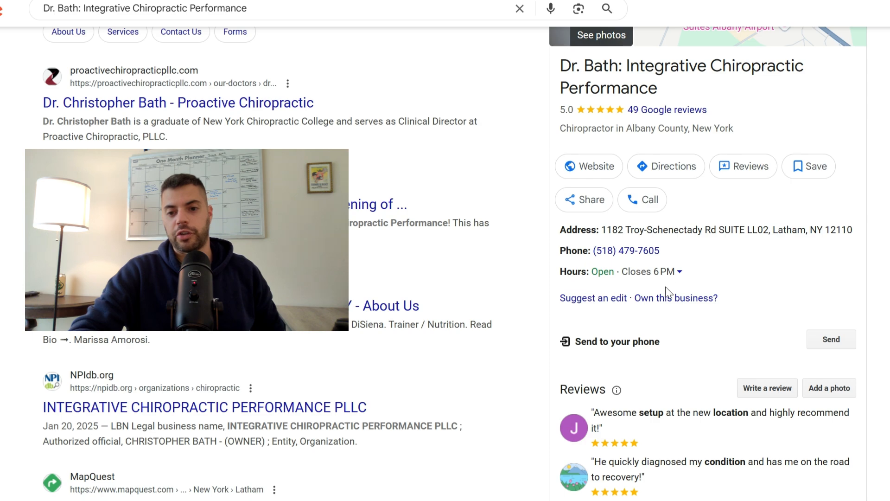
{"action": "left_click", "coordinate": [680, 272]}
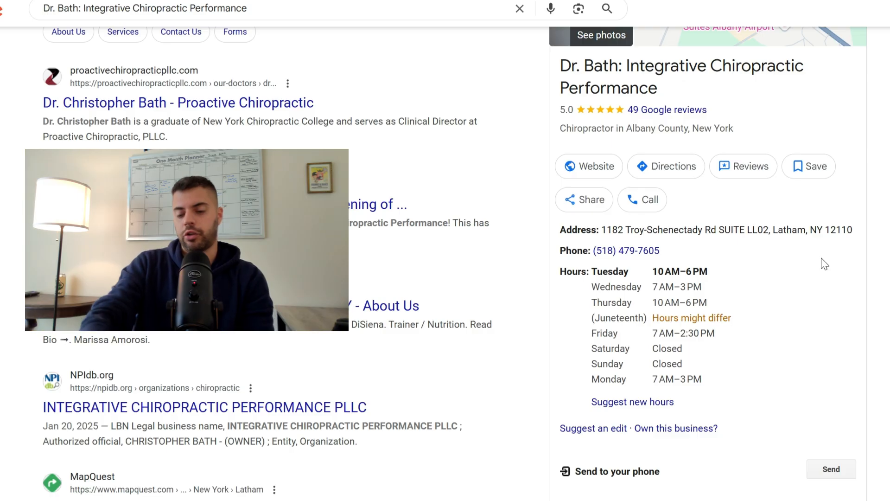
{"action": "scroll", "coordinate": [823, 260], "scroll_direction": "down", "scroll_amount": 8}
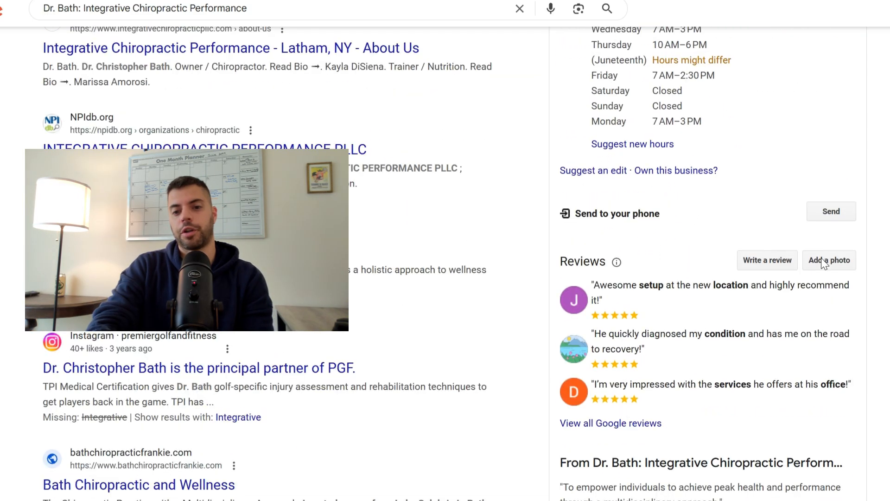
{"action": "scroll", "coordinate": [731, 199], "scroll_direction": "down", "scroll_amount": 2}
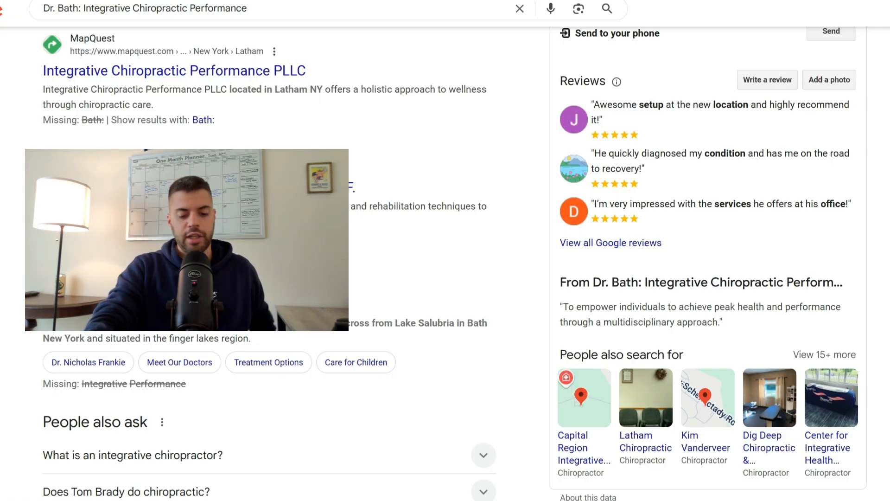
{"action": "scroll", "coordinate": [445, 264], "scroll_direction": "up", "scroll_amount": 1}
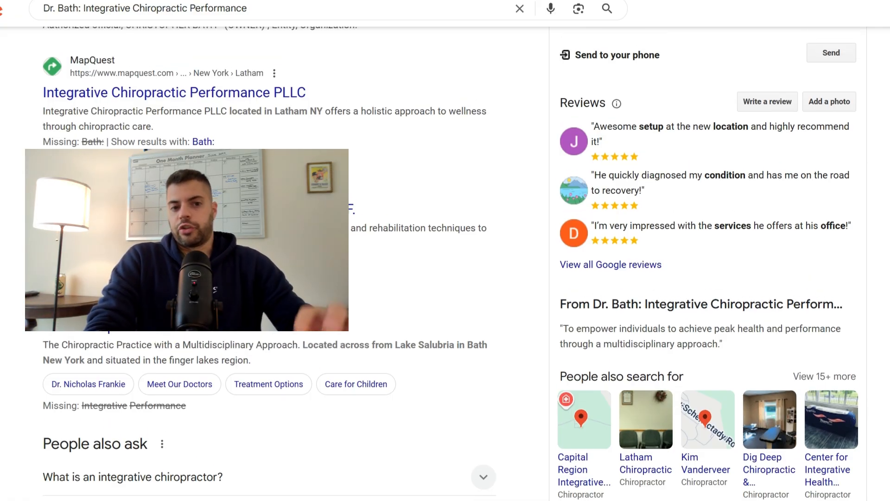
{"action": "scroll", "coordinate": [445, 263], "scroll_direction": "up", "scroll_amount": 3}
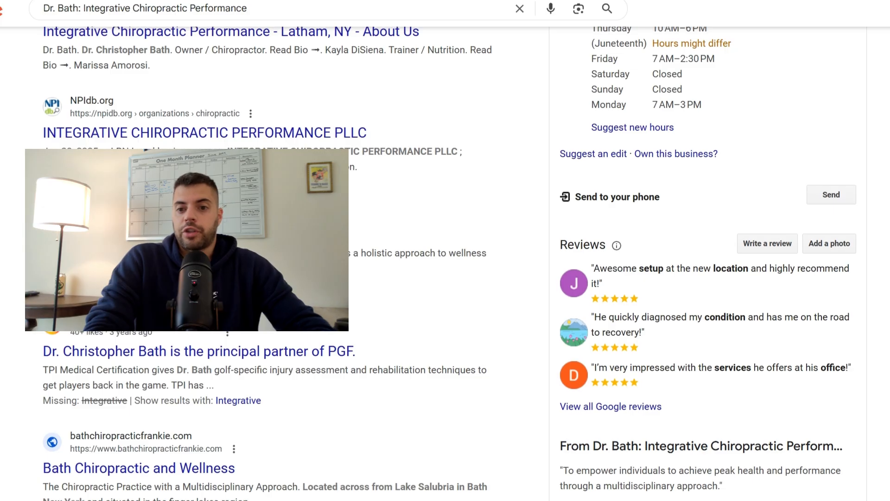
Search Google for "TM Blast" using the suggested internet marketing service in Ballston Spa, NY.
{"action": "left_click", "coordinate": [272, 10]}
{"action": "triple_click", "coordinate": [272, 9]}
{"action": "type", "text": "TM Blast"}
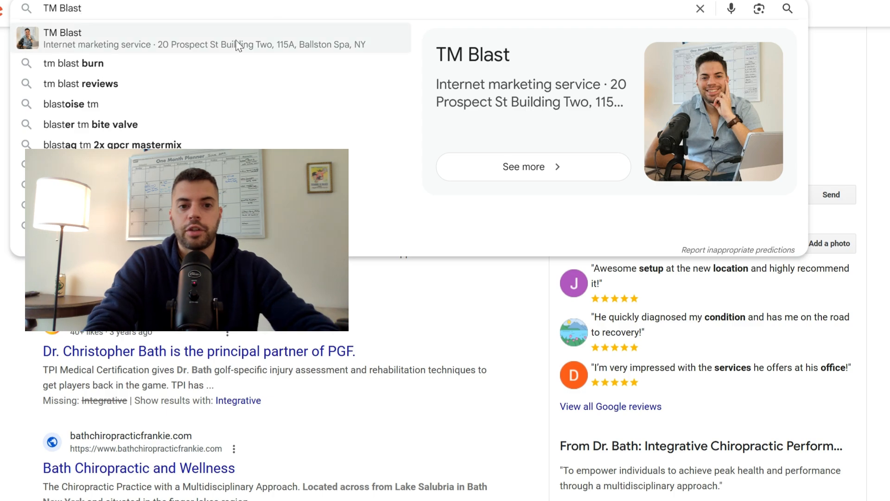
{"action": "left_click", "coordinate": [231, 42]}
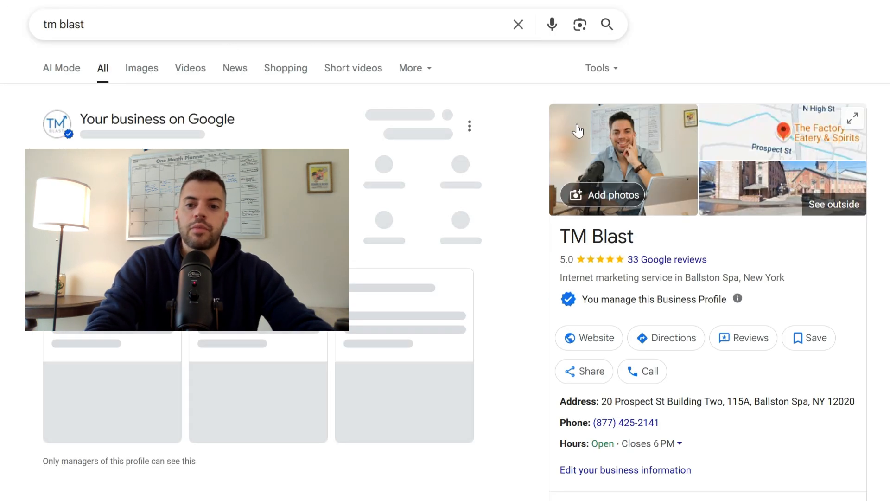
Open all questions in the Questions & answers section of the TM Blast business profile.
{"action": "scroll", "coordinate": [229, 45], "scroll_direction": "down", "scroll_amount": 6}
{"action": "scroll", "coordinate": [694, 272], "scroll_direction": "down", "scroll_amount": 10}
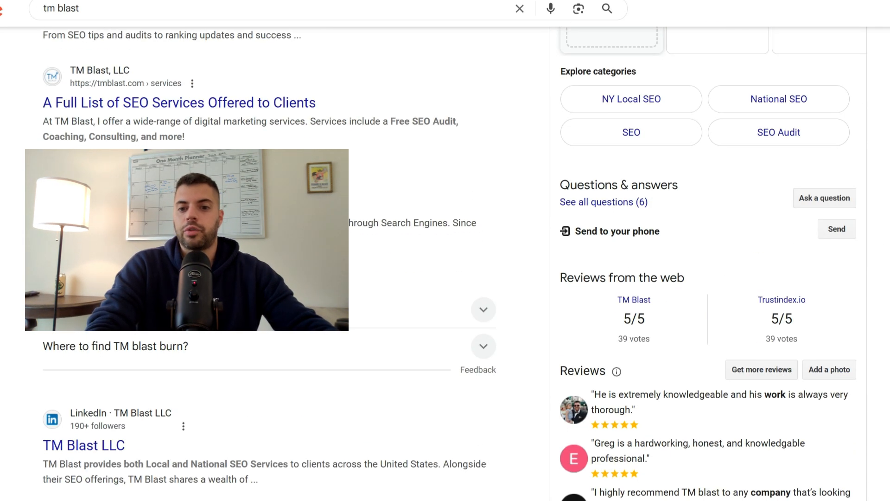
{"action": "left_click", "coordinate": [600, 203]}
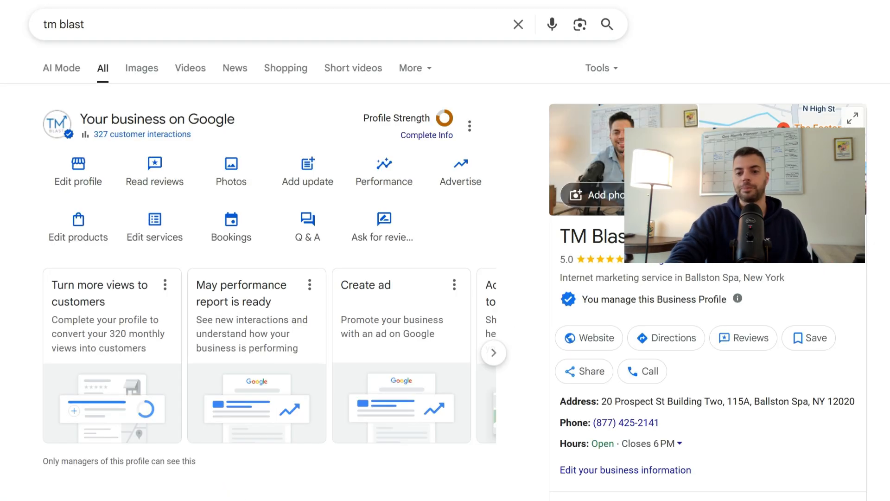
Open the Trustindex.io page from the TM Blast profile's reviews from the web in a new tab.
{"action": "scroll", "coordinate": [269, 250], "scroll_direction": "down", "scroll_amount": 3}
{"action": "scroll", "coordinate": [857, 243], "scroll_direction": "down", "scroll_amount": 12}
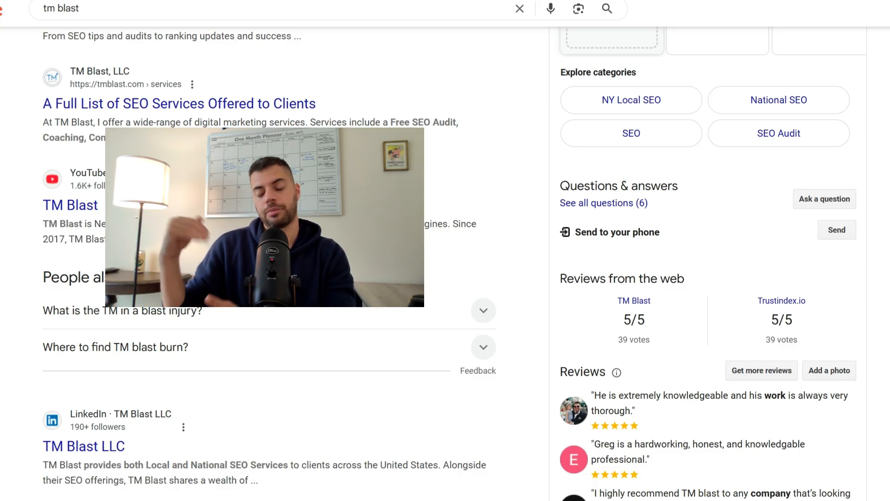
{"action": "right_click", "coordinate": [777, 305]}
{"action": "left_click", "coordinate": [789, 313]}
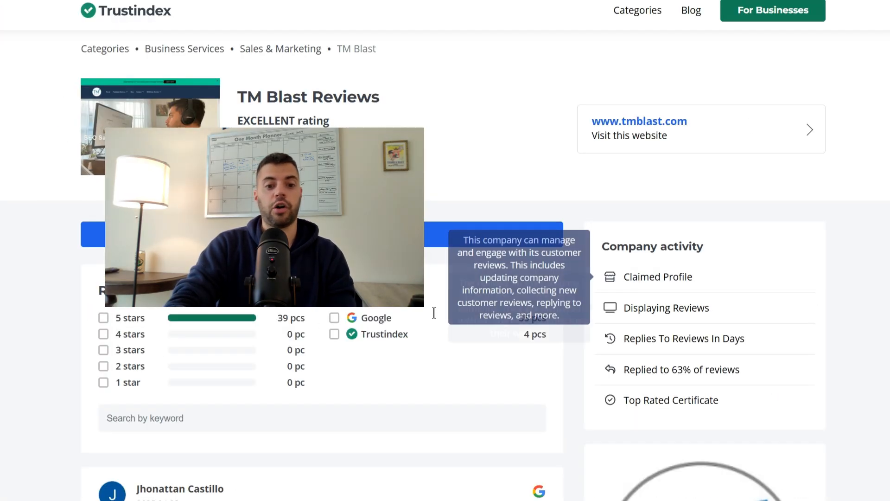
Filter the TM Blast reviews to the Trustindex source and look through the filtered reviews.
{"action": "left_click", "coordinate": [335, 336]}
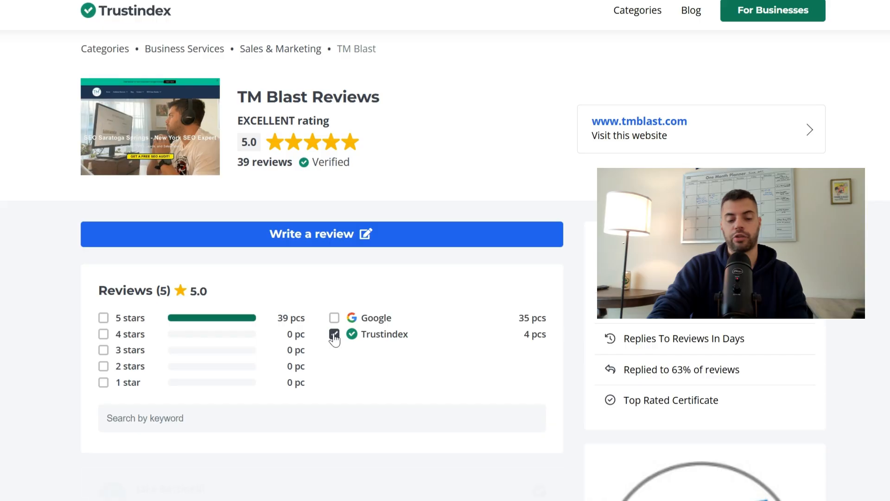
{"action": "scroll", "coordinate": [11, 357], "scroll_direction": "down", "scroll_amount": 3}
{"action": "scroll", "coordinate": [10, 357], "scroll_direction": "down", "scroll_amount": 1}
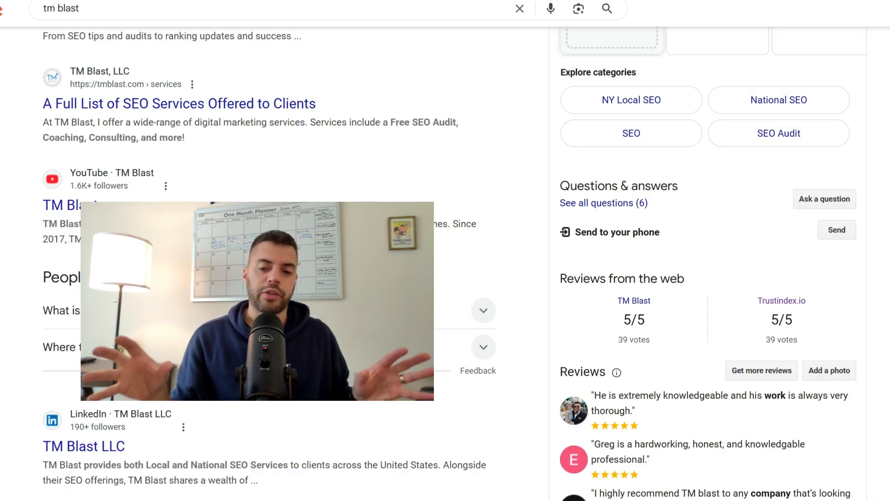
Return to the TM Blast Google profile and browse through its posted updates.
{"action": "scroll", "coordinate": [445, 251], "scroll_direction": "down", "scroll_amount": 9}
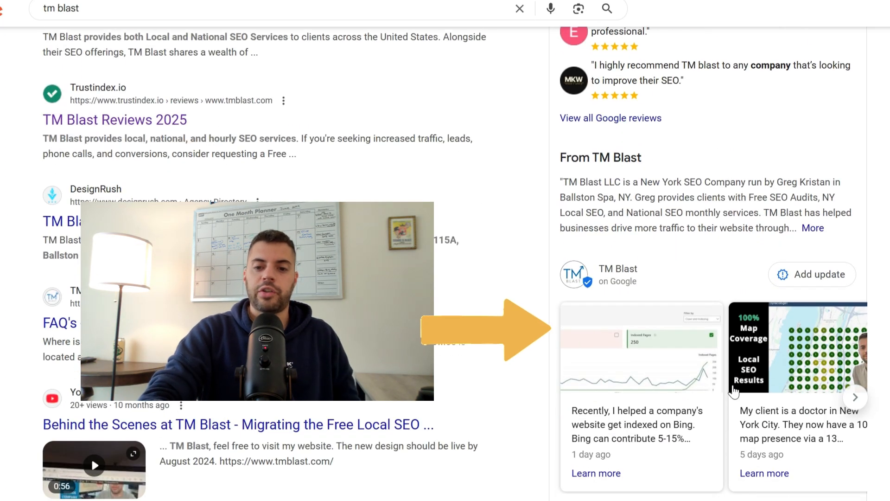
{"action": "scroll", "coordinate": [770, 375], "scroll_direction": "right", "scroll_amount": 2}
{"action": "scroll", "coordinate": [770, 376], "scroll_direction": "right", "scroll_amount": 10}
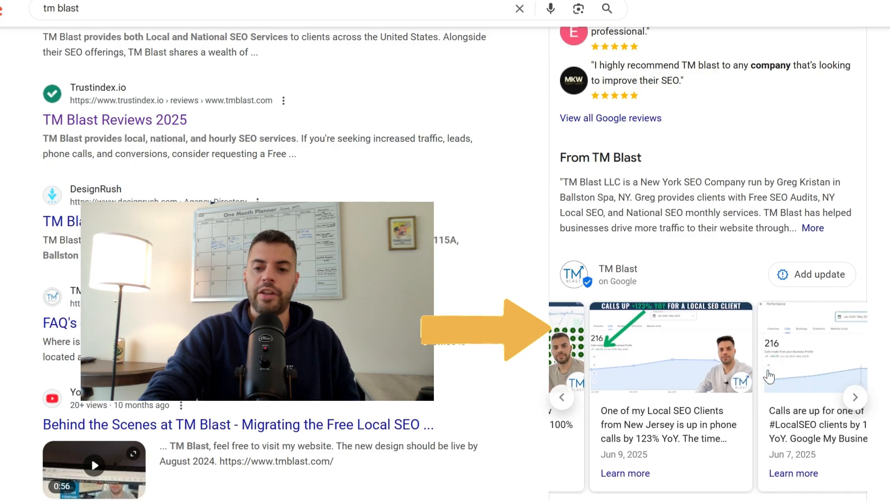
Look through older TM Blast updates, and the Integrative Chiropractic Performance homepage past its Get to Know Us section.
{"action": "scroll", "coordinate": [735, 379], "scroll_direction": "right", "scroll_amount": 3}
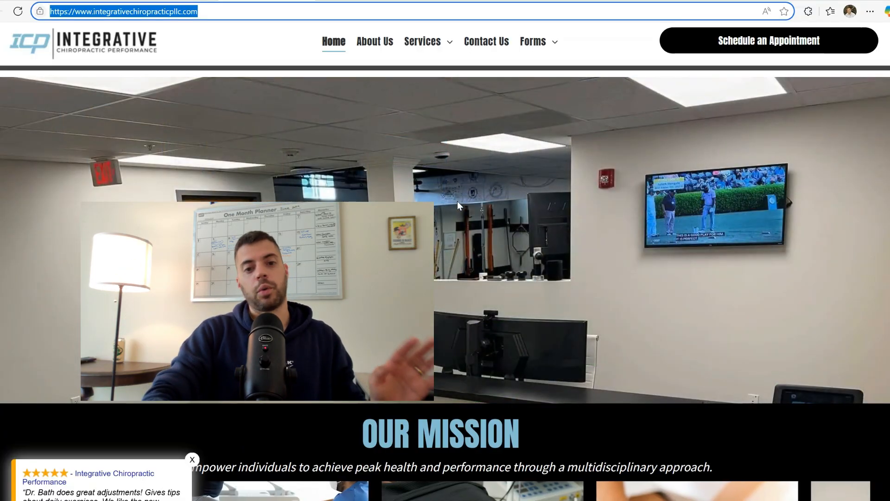
{"action": "scroll", "coordinate": [483, 224], "scroll_direction": "down", "scroll_amount": 10}
{"action": "scroll", "coordinate": [483, 223], "scroll_direction": "down", "scroll_amount": 15}
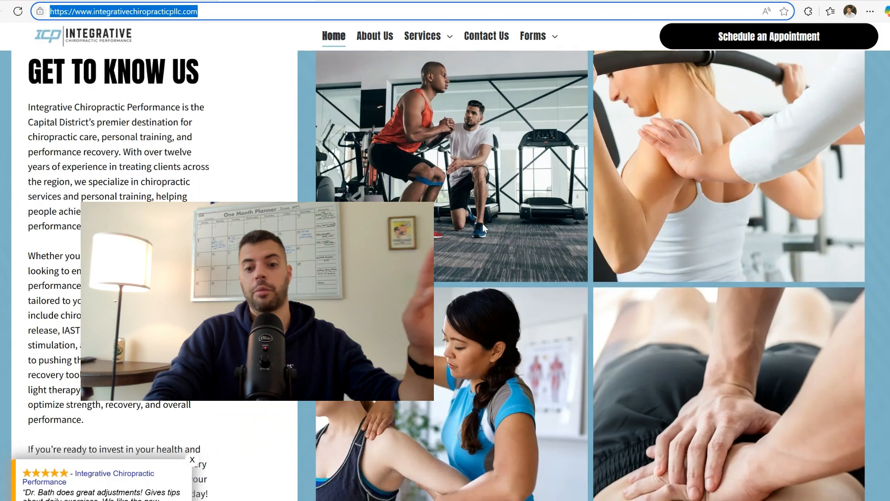
{"action": "scroll", "coordinate": [482, 223], "scroll_direction": "down", "scroll_amount": 10}
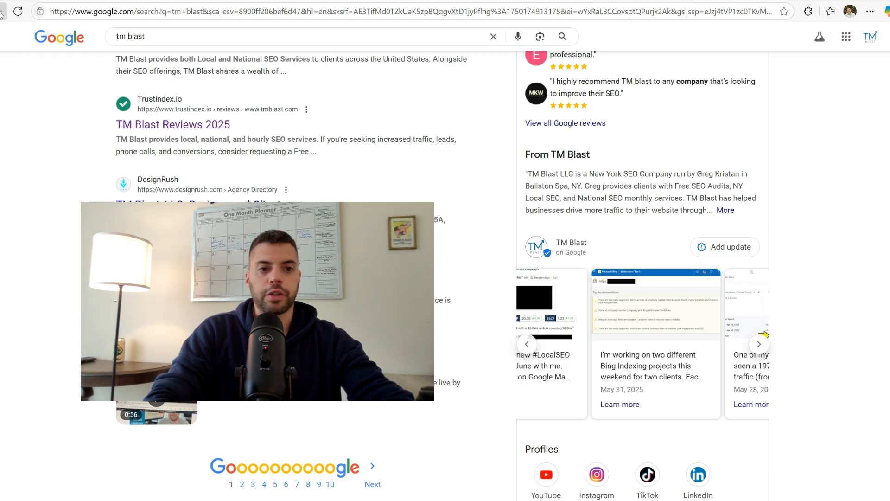
Return to the Integrative Chiropractic Performance search results, open the business in Google Maps and show its Embed a map sharing code.
{"action": "left_click", "coordinate": [2, 13]}
{"action": "left_click", "coordinate": [1, 13]}
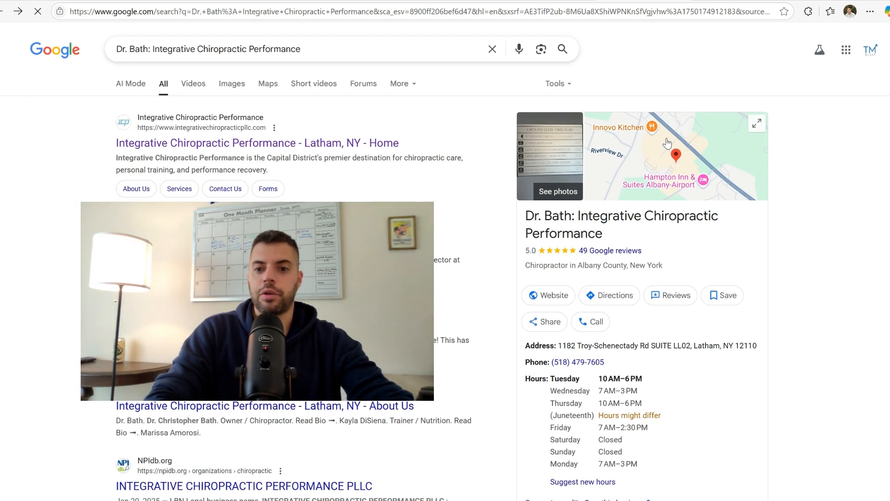
{"action": "left_click", "coordinate": [667, 140]}
{"action": "left_click", "coordinate": [221, 268]}
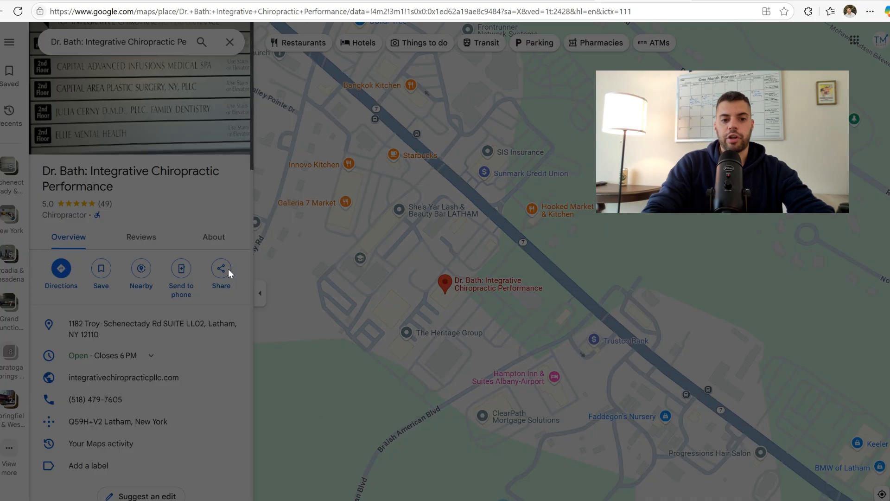
{"action": "left_click", "coordinate": [404, 228]}
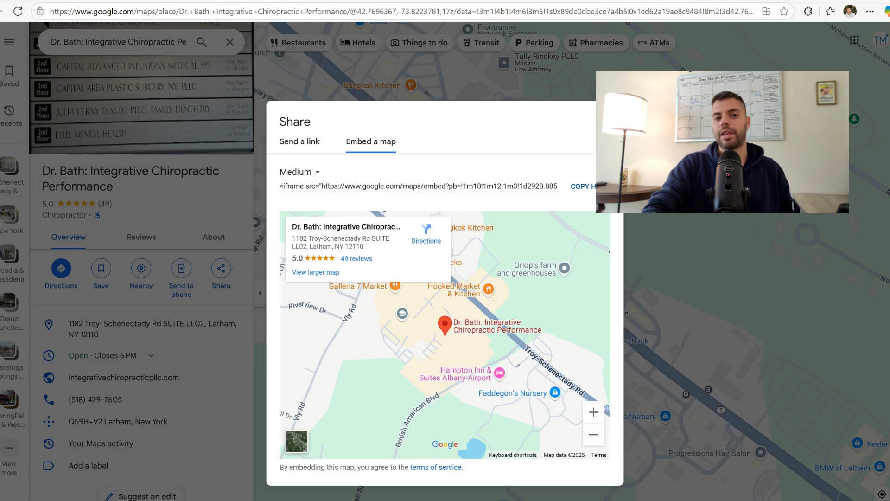
Switch to the Bing search for mentions of integrativechiropracticpllc.com outside its own site and look through the results.
{"action": "key", "text": "ctrl+Tab"}
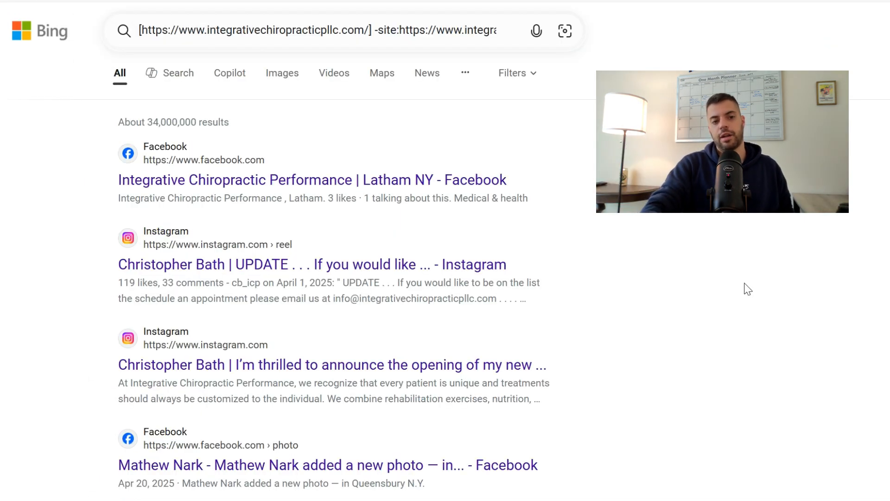
{"action": "scroll", "coordinate": [748, 289], "scroll_direction": "down", "scroll_amount": 6}
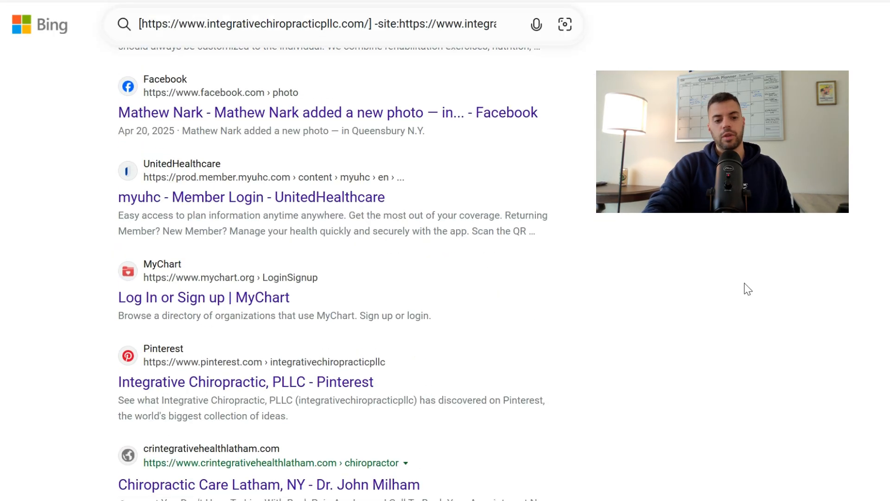
{"action": "scroll", "coordinate": [747, 287], "scroll_direction": "up", "scroll_amount": 5}
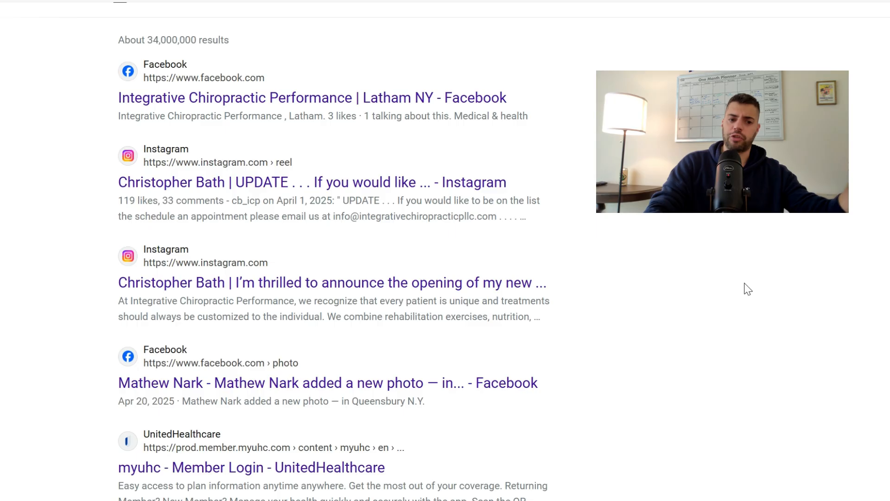
{"action": "scroll", "coordinate": [748, 289], "scroll_direction": "up", "scroll_amount": 2}
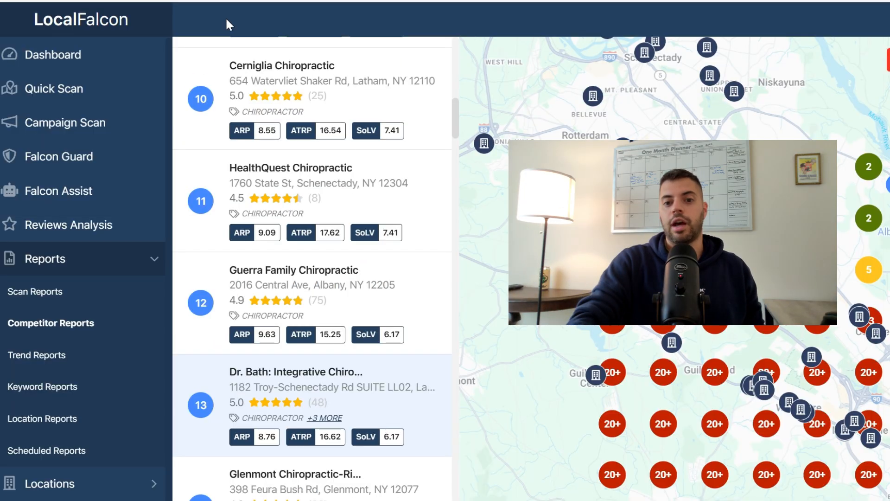
Show the map rankings of the first-ranked Sports & Spinal Wellness in Local Falcon's "chiropractor" competitor report.
{"action": "mouse_move", "coordinate": [397, 105]}
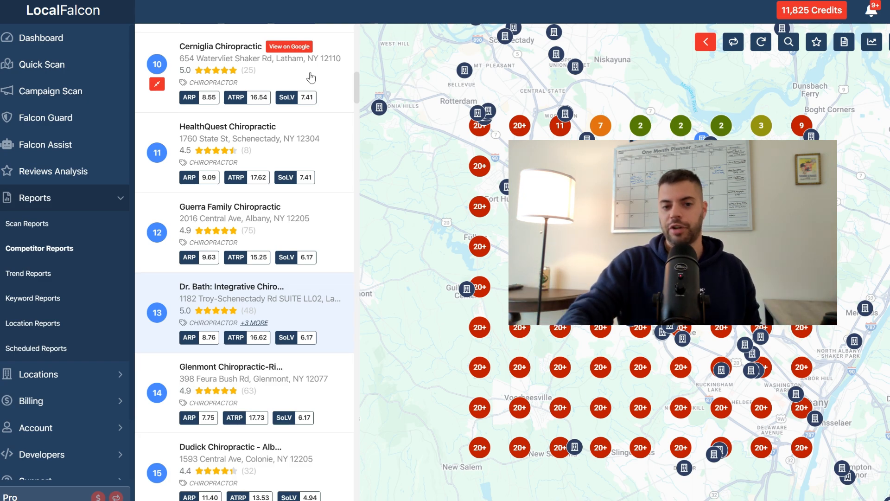
{"action": "scroll", "coordinate": [258, 135], "scroll_direction": "up", "scroll_amount": 15}
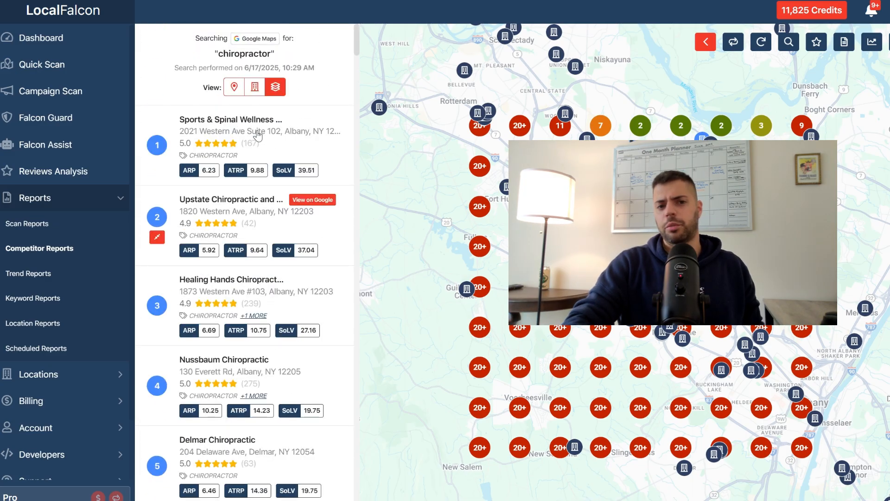
{"action": "left_click", "coordinate": [282, 155]}
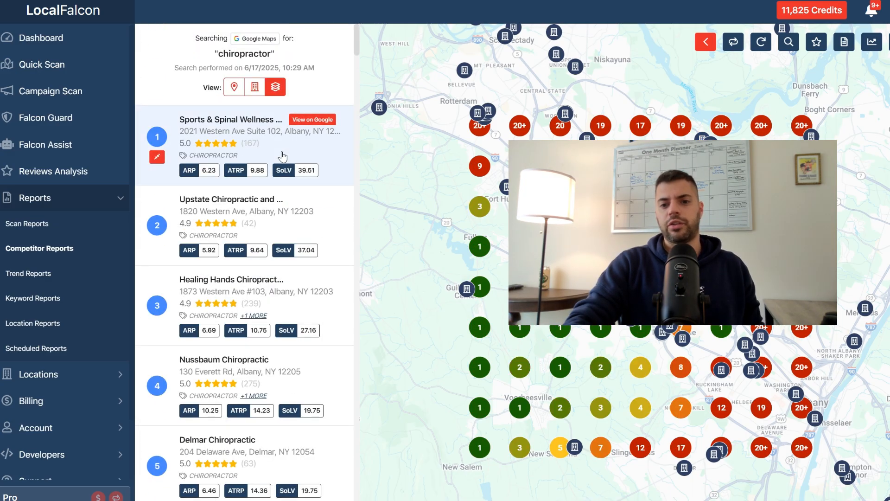